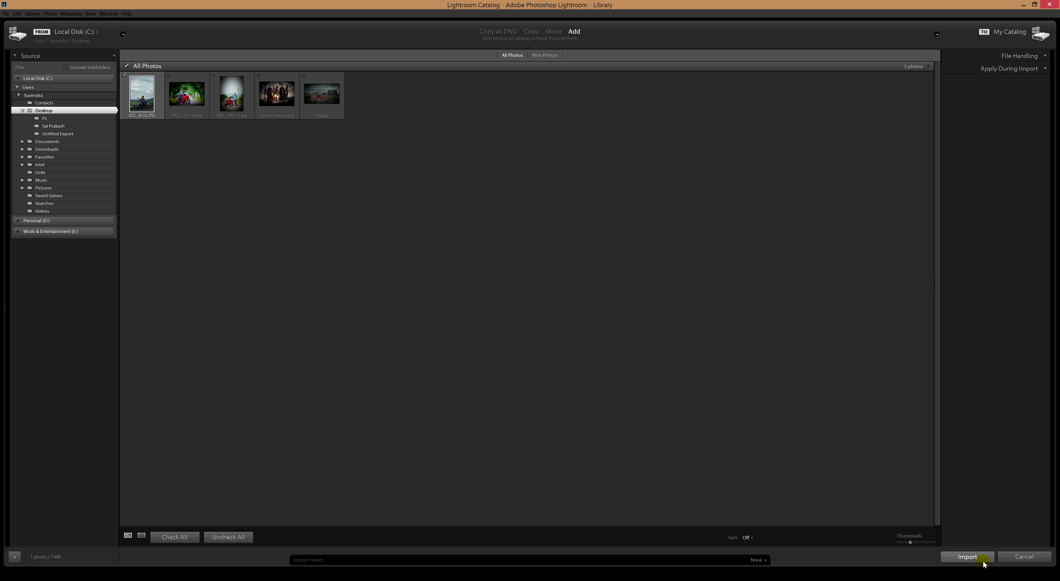
Step: Import the guitarist photo into the catalog and bring it into Develop
click(967, 557)
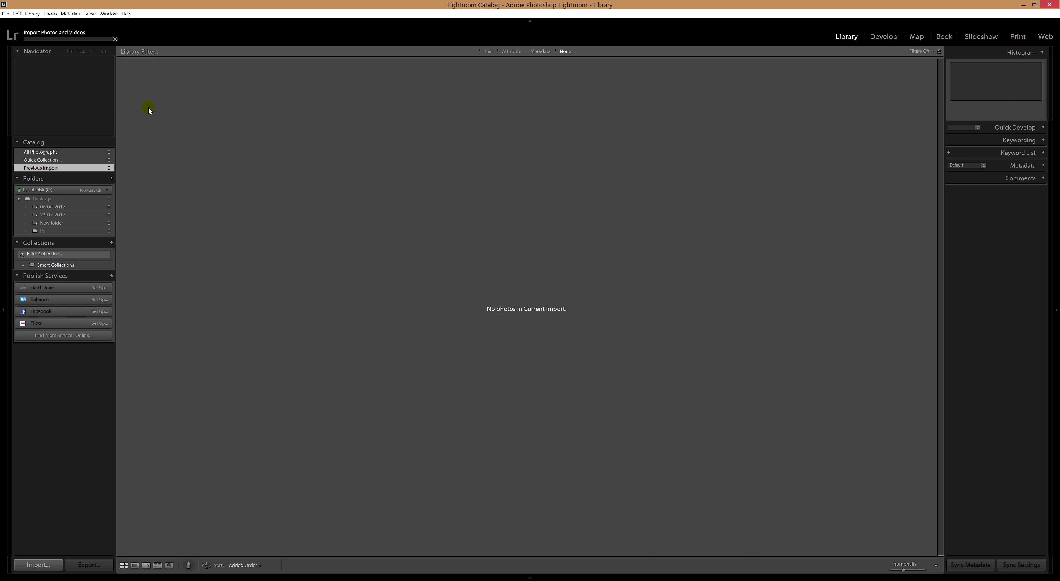
click(882, 36)
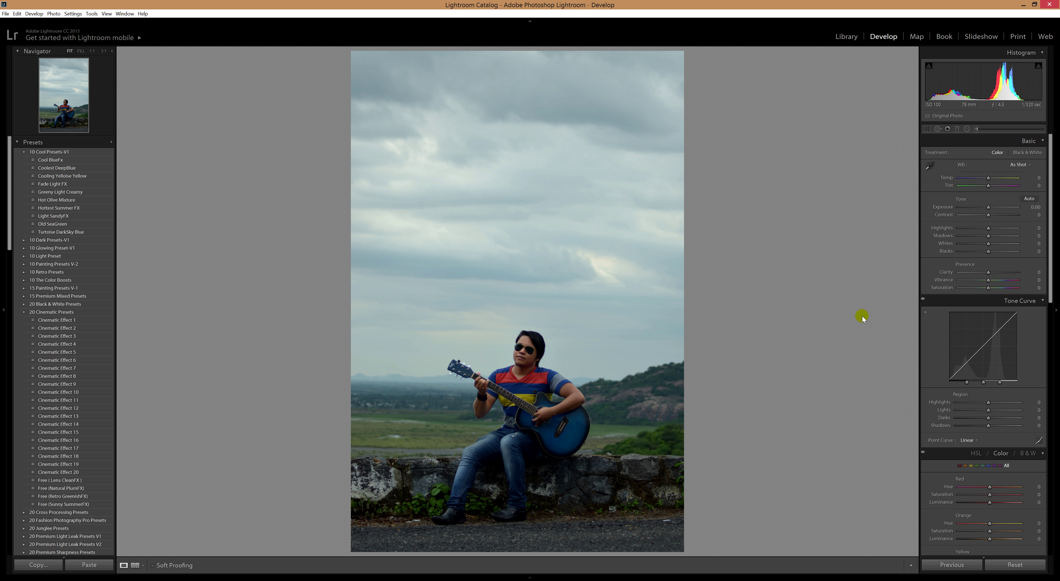
Step: Shift tint toward green, set temperature -1 and contrast +26, raise shadows and lower whites
drag(1036, 188, 1011, 186)
click(1033, 178)
text(-1)
key(Tab)
key(Tab)
key(Tab)
text(26)
key(Return)
mouse_move(988, 236)
mouse_down()
mouse_move(1001, 237)
mouse_move(964, 232)
mouse_move(1000, 251)
mouse_up()
click(972, 243)
Step: Set clarity +15, vibrance +45 and saturation -17
click(1036, 273)
text(5)
key(Return)
click(1034, 280)
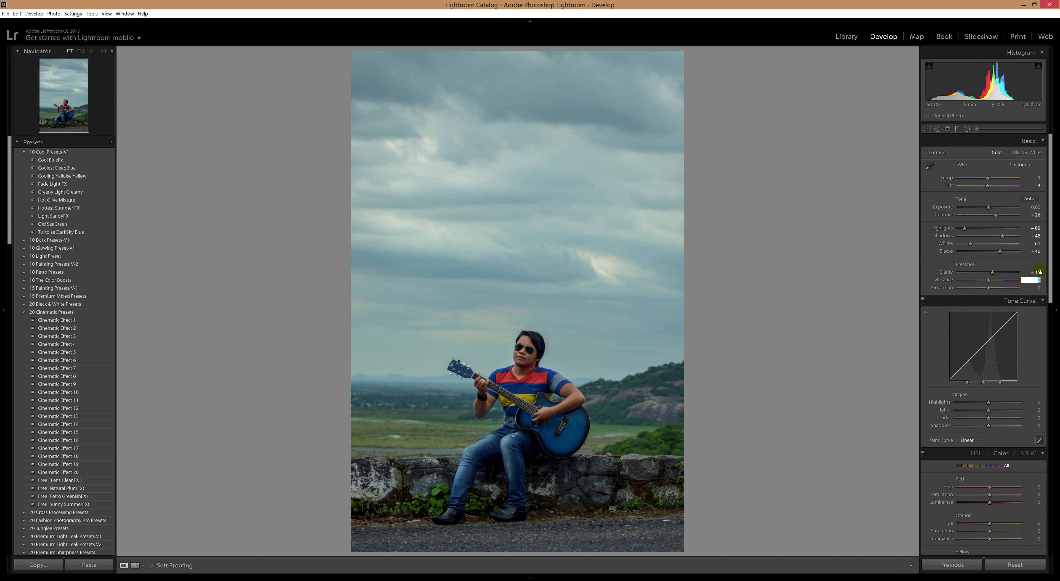
text(45)
key(Return)
click(1039, 287)
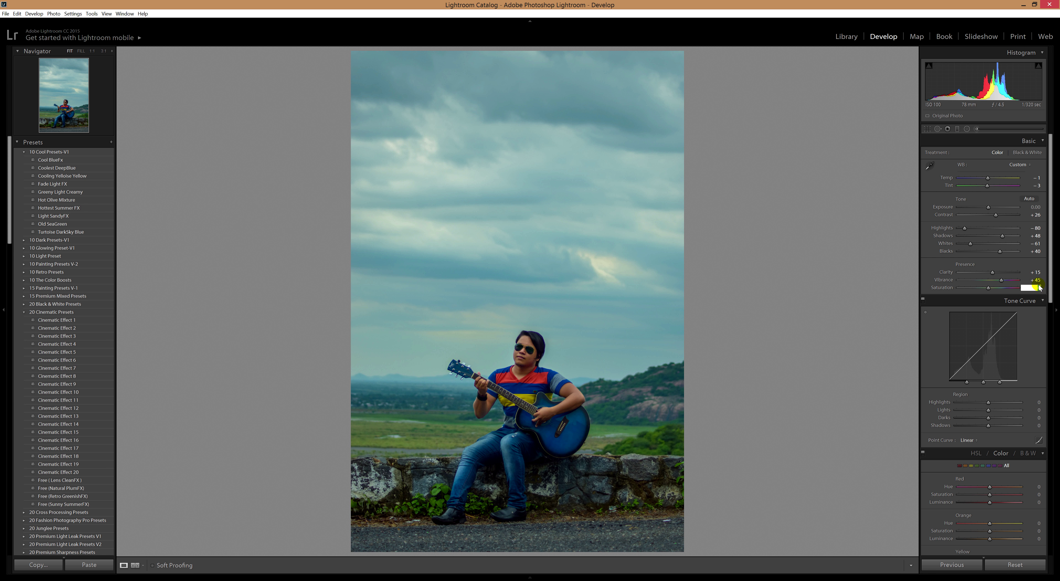
text(-17)
key(Return)
Step: Darken the tone-curve shadows and set curve Lights +7 and Darks -55
mouse_move(988, 426)
mouse_down()
mouse_move(961, 426)
mouse_move(970, 418)
mouse_up()
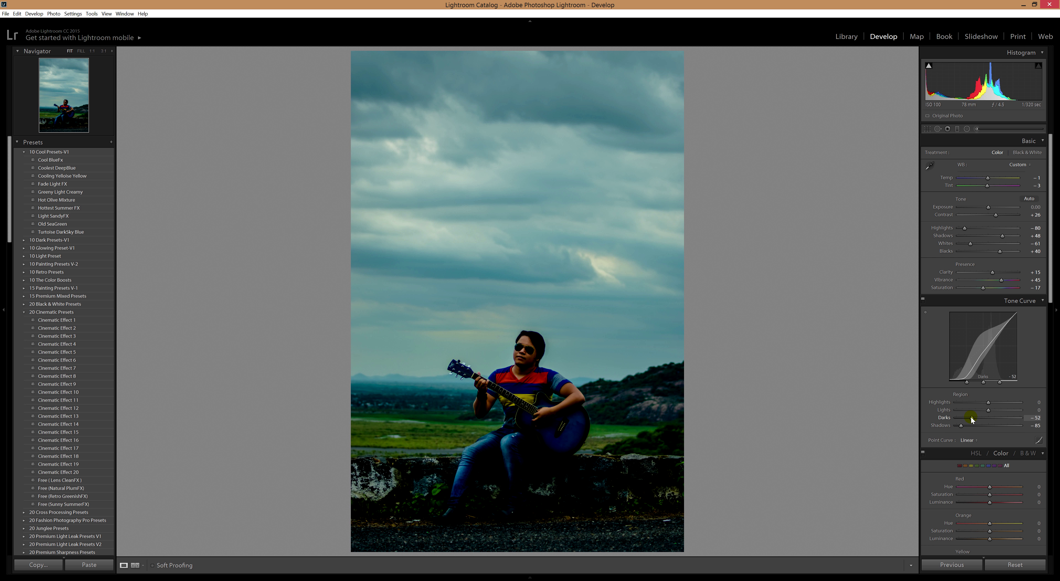
click(1032, 411)
text(7)
key(Return)
click(1035, 418)
text(-55)
key(Return)
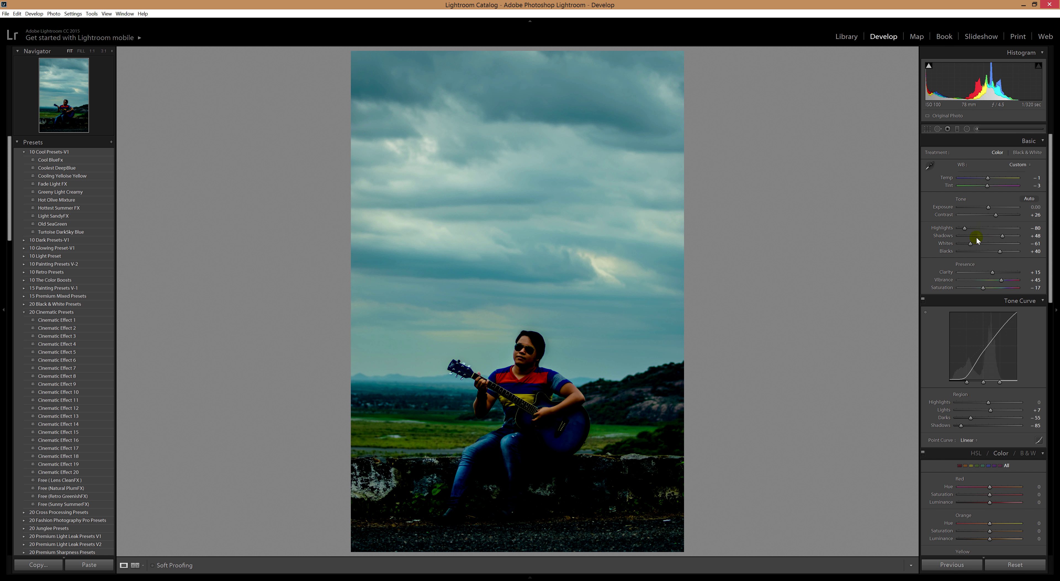
Step: Raise basic Shadows to +67, lift curve Darks to -31, and ease Highlights to -74
drag(1002, 235, 1013, 251)
drag(971, 417, 969, 427)
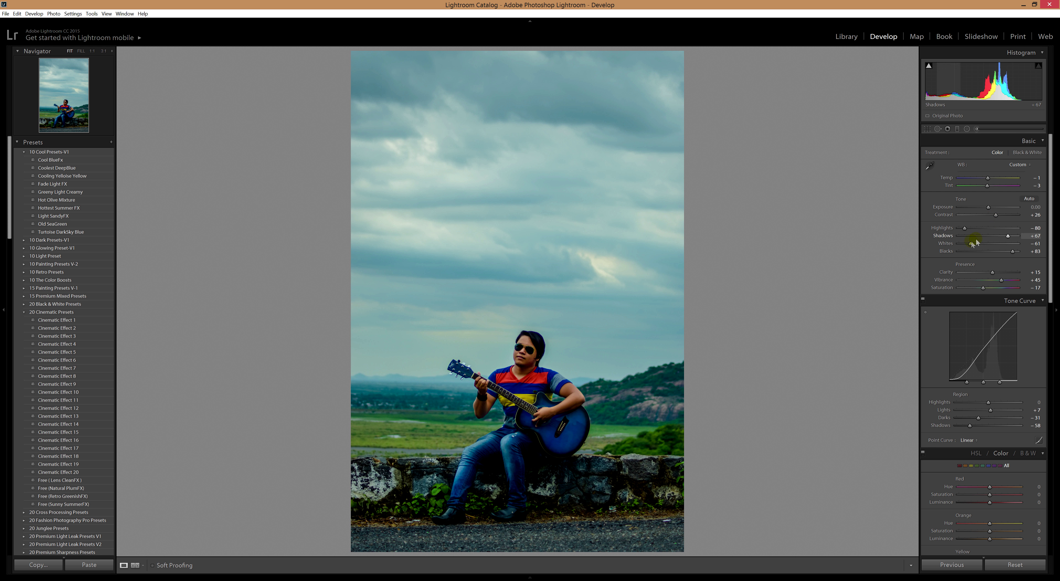
drag(969, 228, 971, 245)
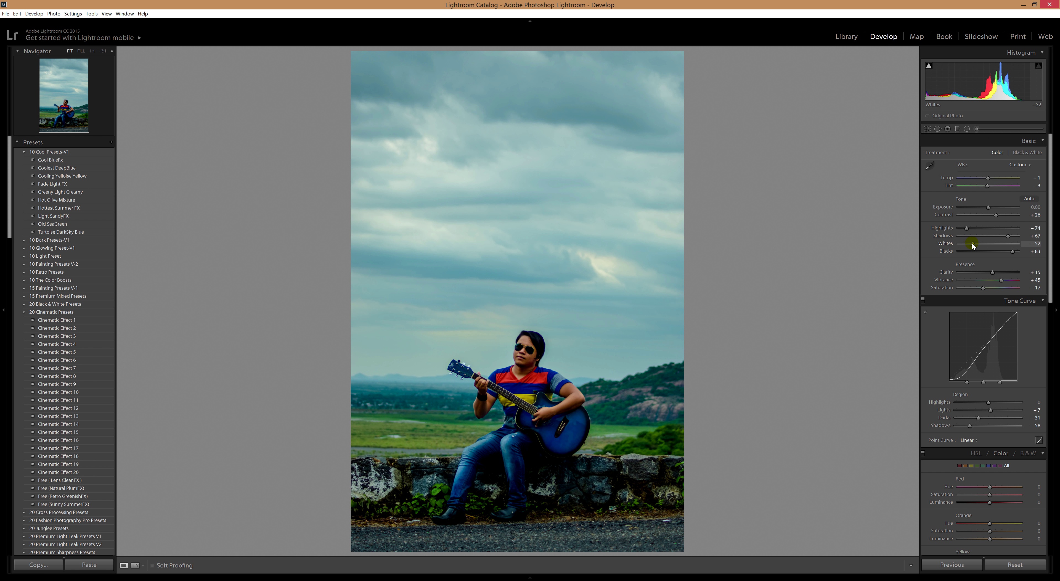
Step: Set sharpening amount 121, raise masking, and add luminance noise reduction 22
scroll(989, 244, down, 5)
scroll(988, 264, down, 7)
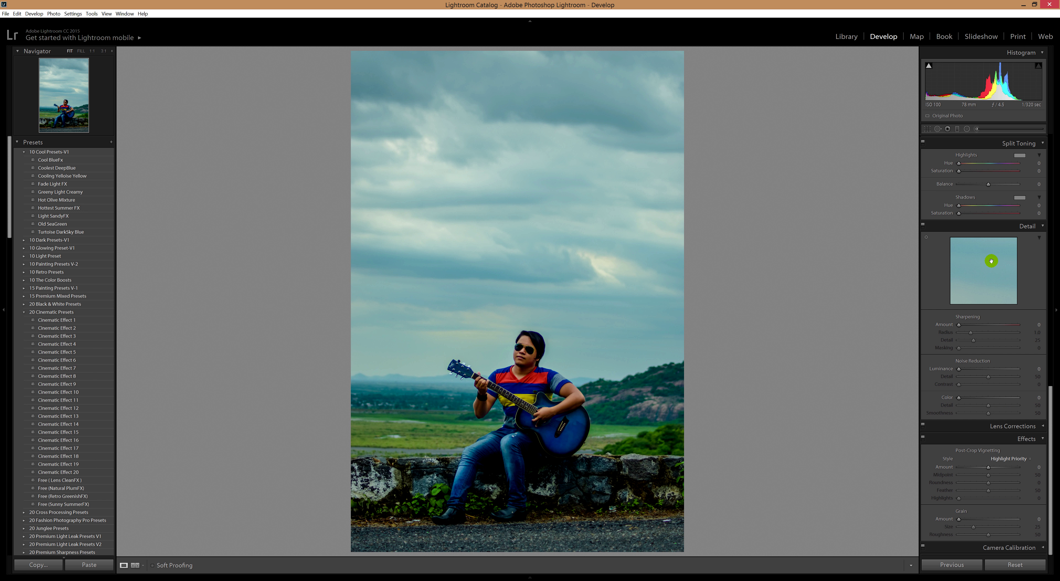
click(1006, 324)
drag(959, 348, 967, 348)
click(969, 369)
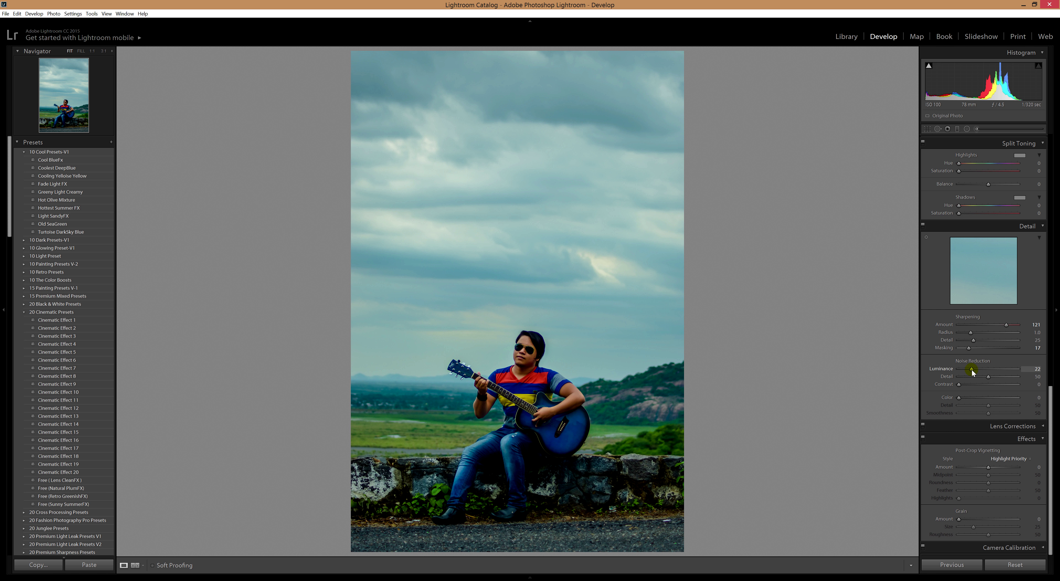
Step: Add a Color Priority post-crop vignette at amount -21 with highlights 40
click(1007, 458)
click(1001, 477)
mouse_move(988, 467)
mouse_down()
mouse_move(1010, 491)
mouse_move(977, 478)
mouse_up()
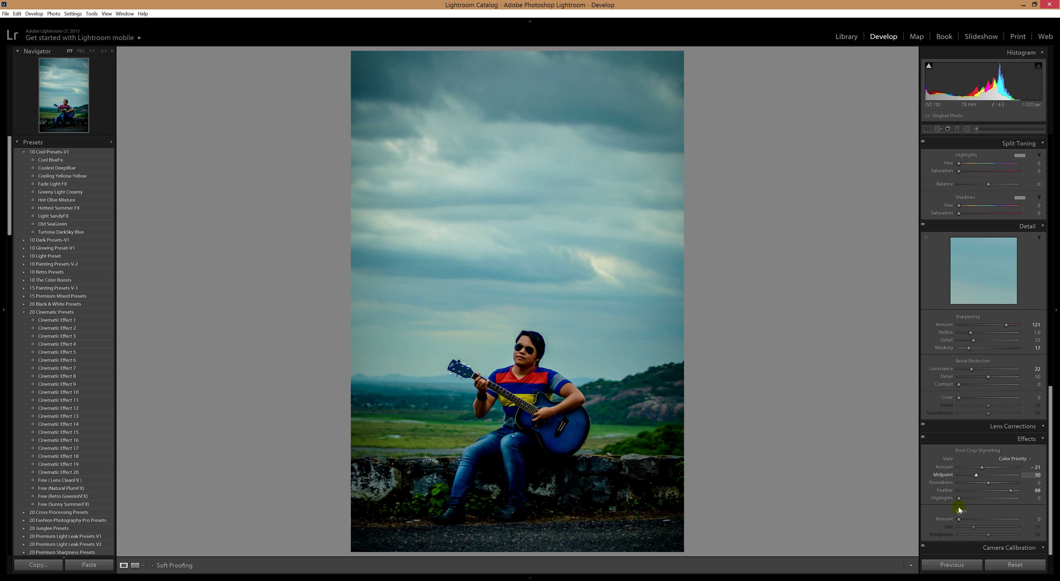
drag(959, 497, 1018, 499)
drag(935, 497, 978, 500)
scroll(989, 410, up, 3)
Step: Reduce orange saturation, set orange luminance +7, and experiment with yellow saturation down to -25
scroll(992, 404, up, 3)
scroll(985, 406, up, 3)
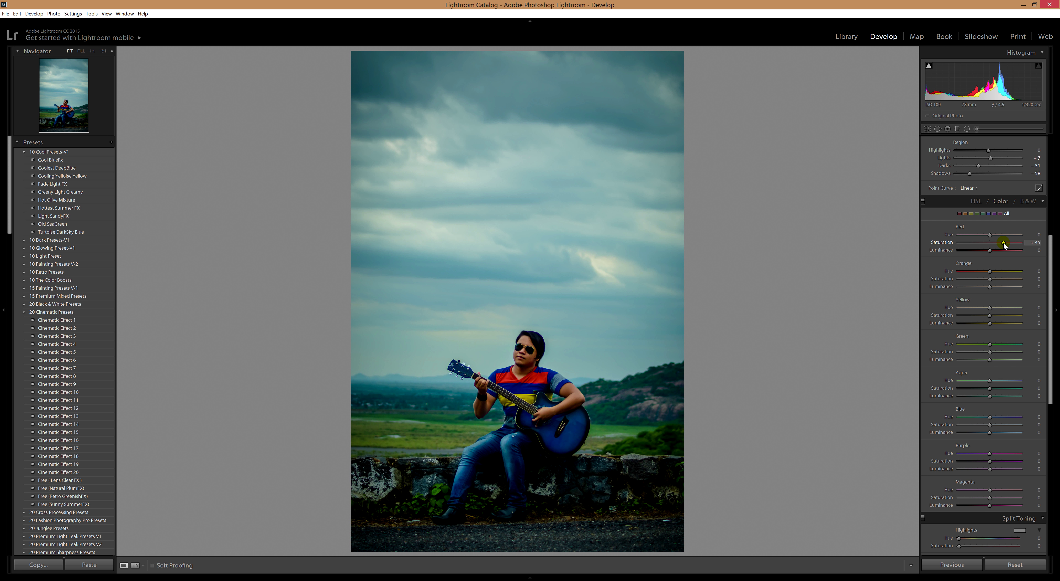
drag(989, 279, 986, 280)
click(1033, 287)
key(Return)
drag(990, 318, 947, 318)
double_click(941, 315)
drag(991, 315, 982, 309)
drag(989, 315, 1018, 311)
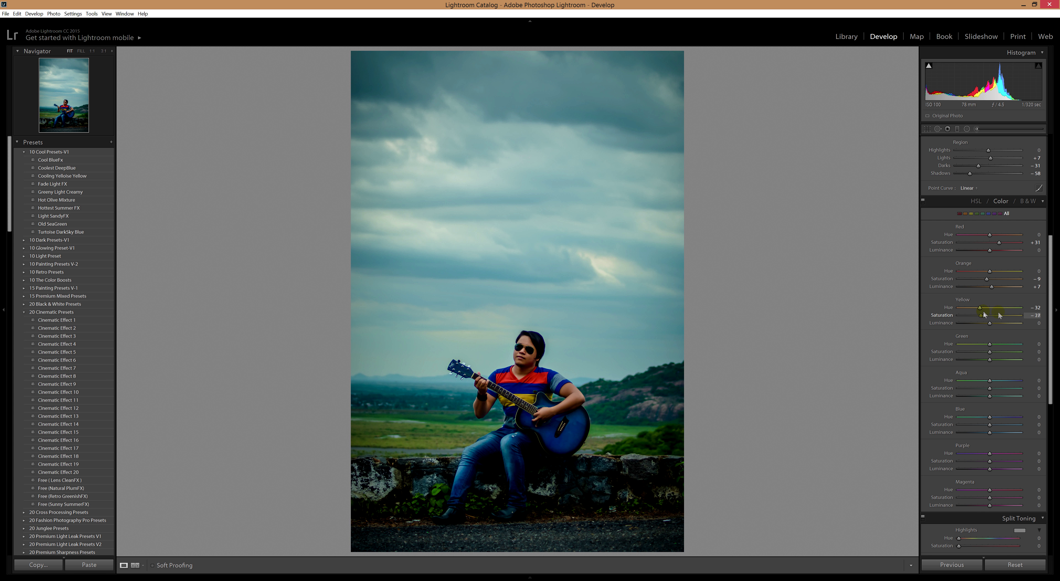
mouse_move(985, 311)
mouse_down()
mouse_move(927, 313)
mouse_move(982, 310)
mouse_up()
Step: Rework green saturation and luminance, then fine-tune orange saturation and luminance
drag(998, 352, 958, 353)
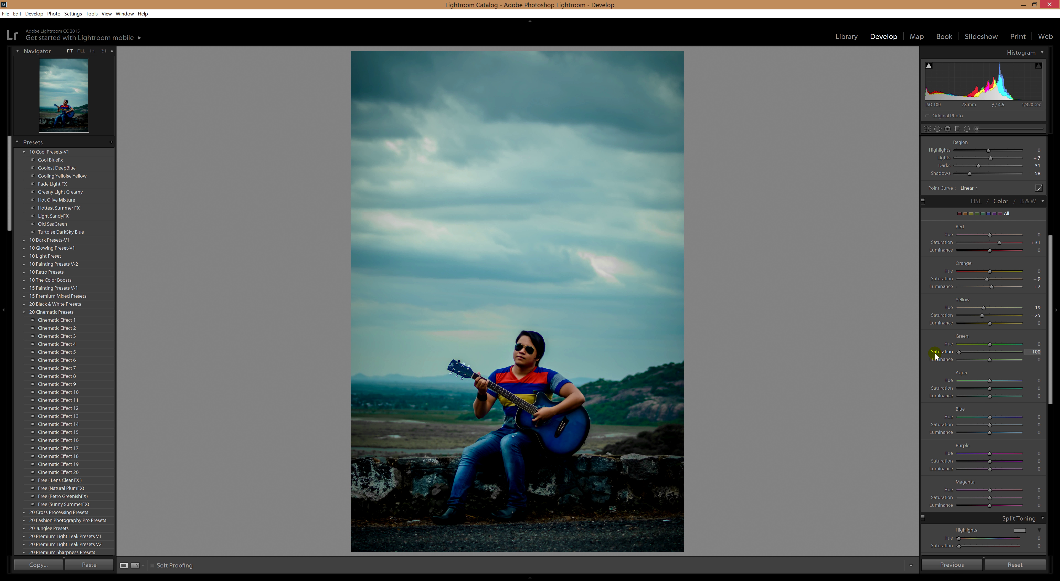
mouse_move(974, 357)
mouse_down()
mouse_move(1011, 357)
mouse_move(993, 359)
mouse_move(981, 346)
mouse_move(991, 346)
mouse_up()
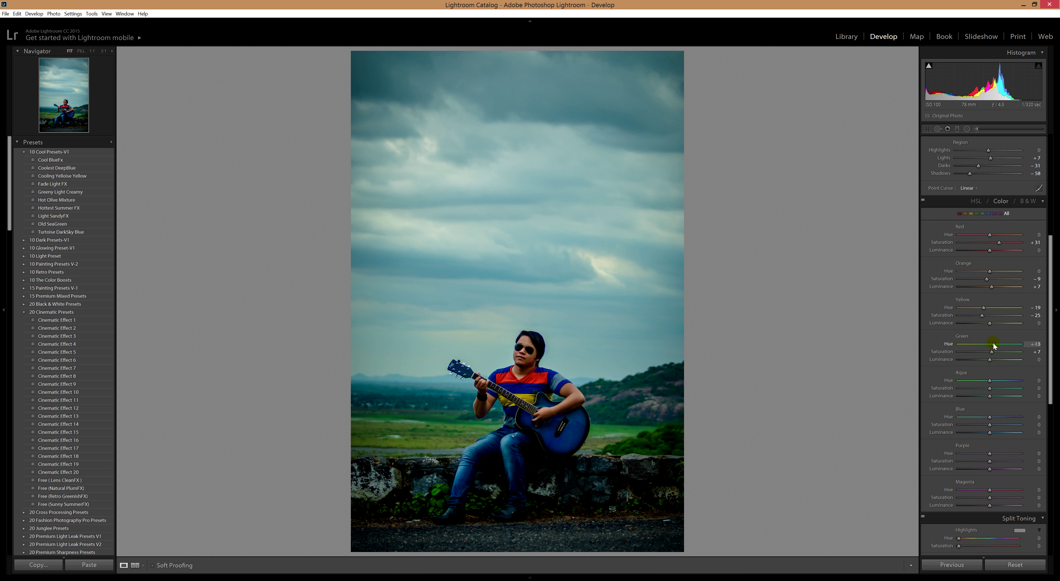
drag(990, 360, 992, 360)
drag(986, 281, 993, 289)
Step: Boost aqua saturation to +28, desaturate blues, and shift purple hue to -22
scroll(1007, 339, down, 2)
mouse_move(990, 305)
mouse_down()
mouse_move(1003, 305)
mouse_move(980, 296)
mouse_move(992, 296)
mouse_up()
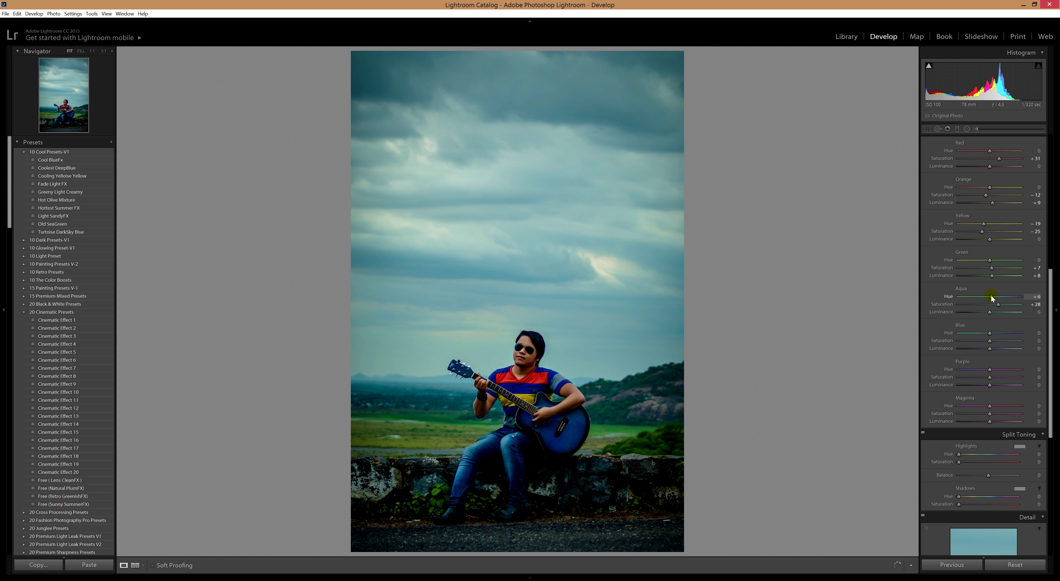
mouse_move(989, 340)
mouse_down()
mouse_move(977, 340)
mouse_move(1006, 340)
mouse_move(990, 333)
mouse_up()
mouse_move(993, 342)
mouse_down()
mouse_move(978, 343)
mouse_move(989, 341)
mouse_up()
mouse_move(990, 371)
mouse_down()
mouse_move(942, 371)
mouse_move(990, 371)
mouse_up()
scroll(988, 303, down, 3)
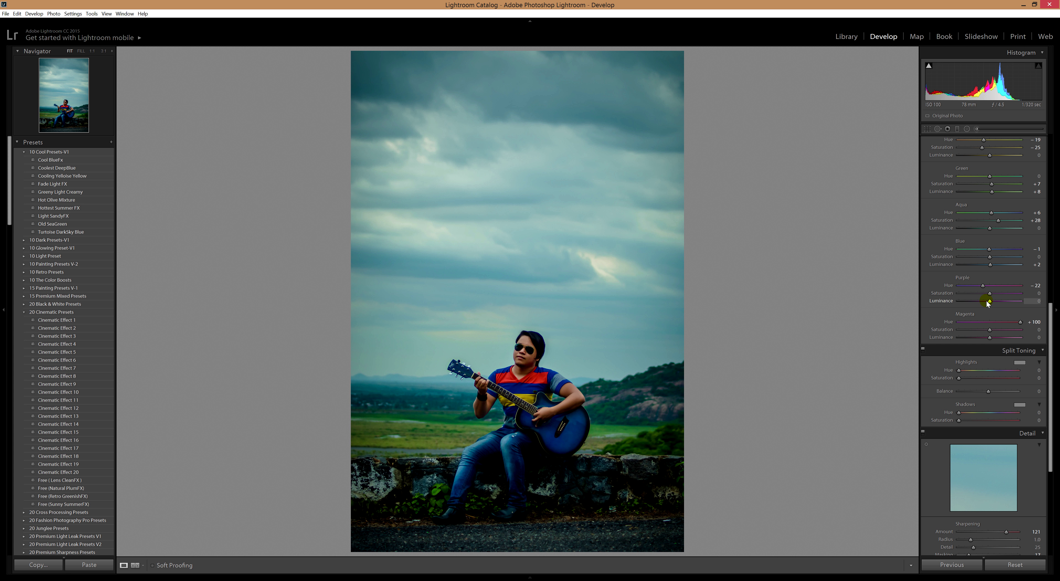
Step: Set split-tone shadow saturation 8 and highlight saturation 14
scroll(988, 303, down, 3)
click(1033, 336)
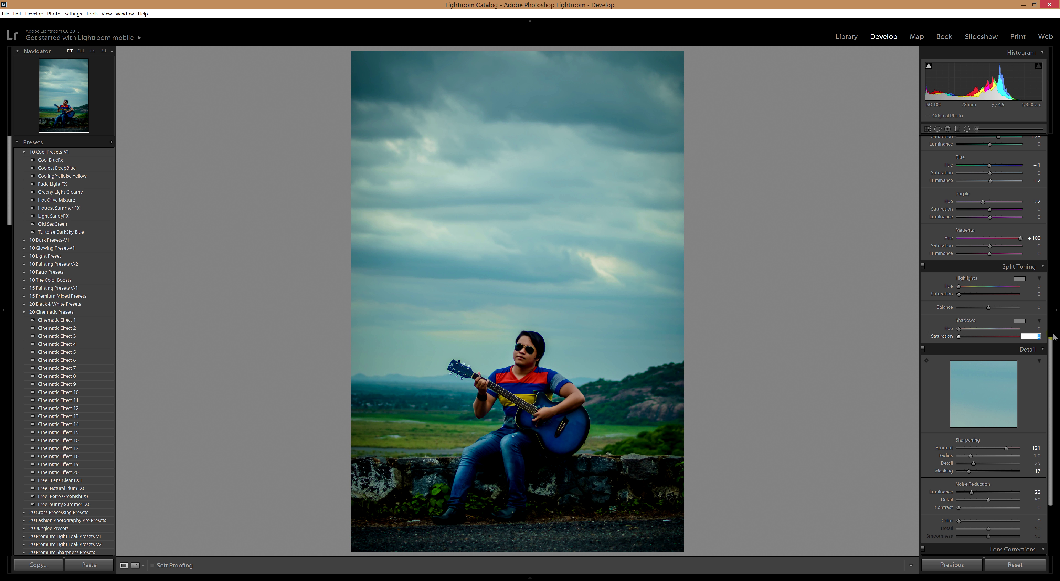
text(8)
key(Return)
click(1041, 294)
text(14)
key(Return)
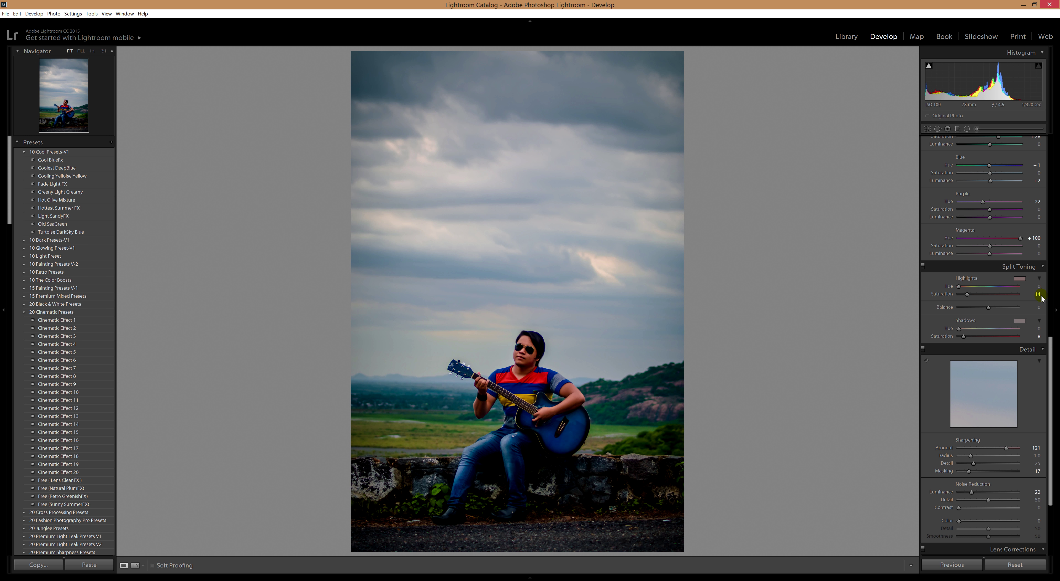
Step: Try several highlight tints and settle the highlight hue at cyan 193
drag(958, 286, 996, 296)
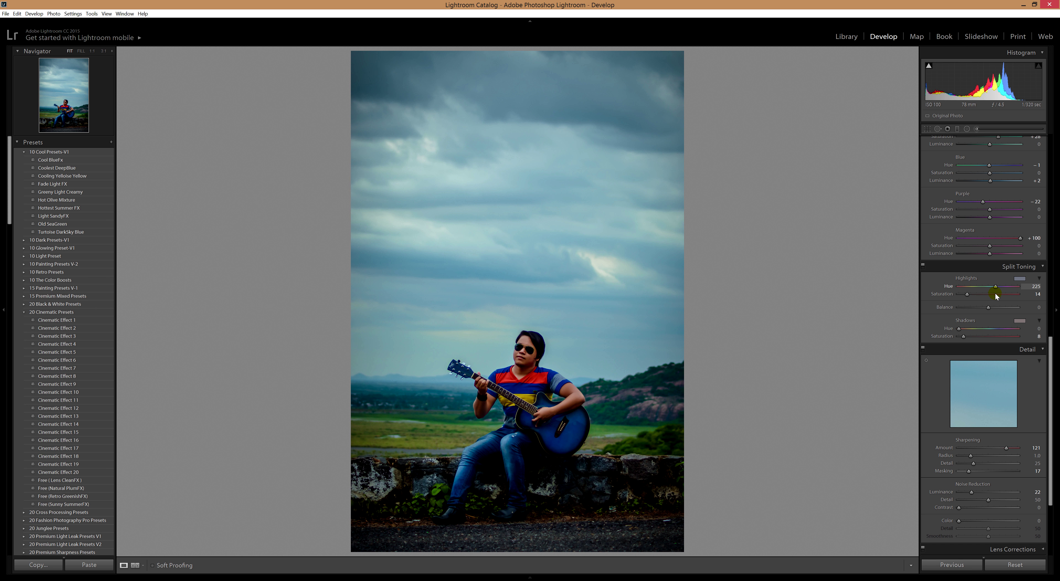
drag(997, 296, 968, 294)
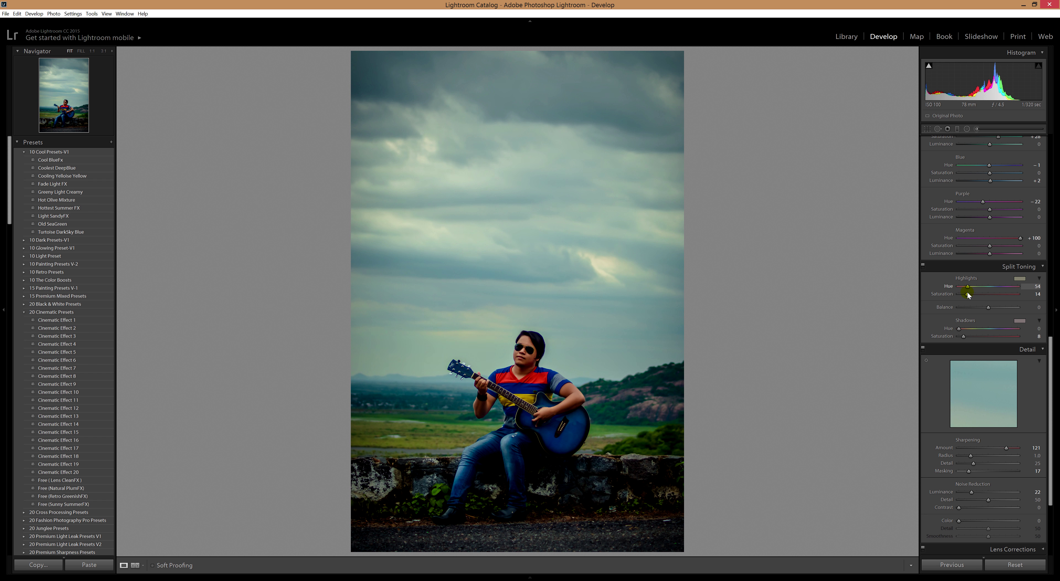
drag(1035, 296, 1051, 291)
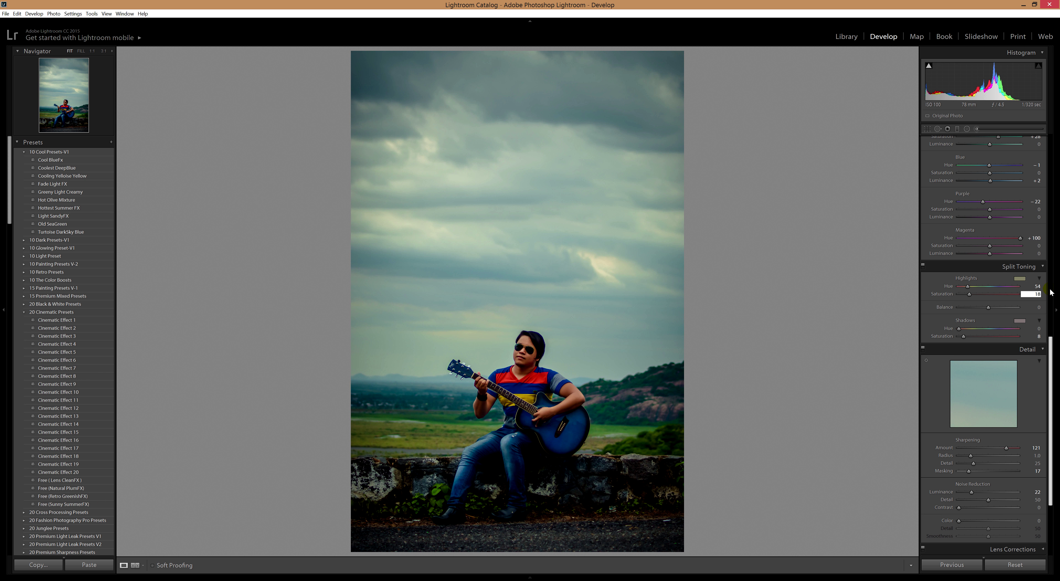
drag(967, 286, 972, 290)
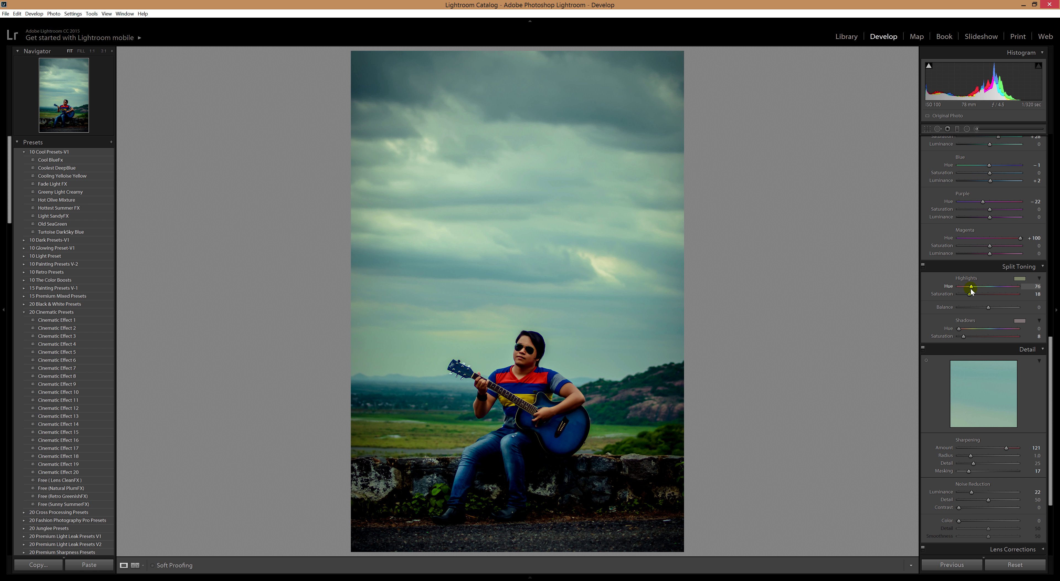
drag(971, 291, 988, 292)
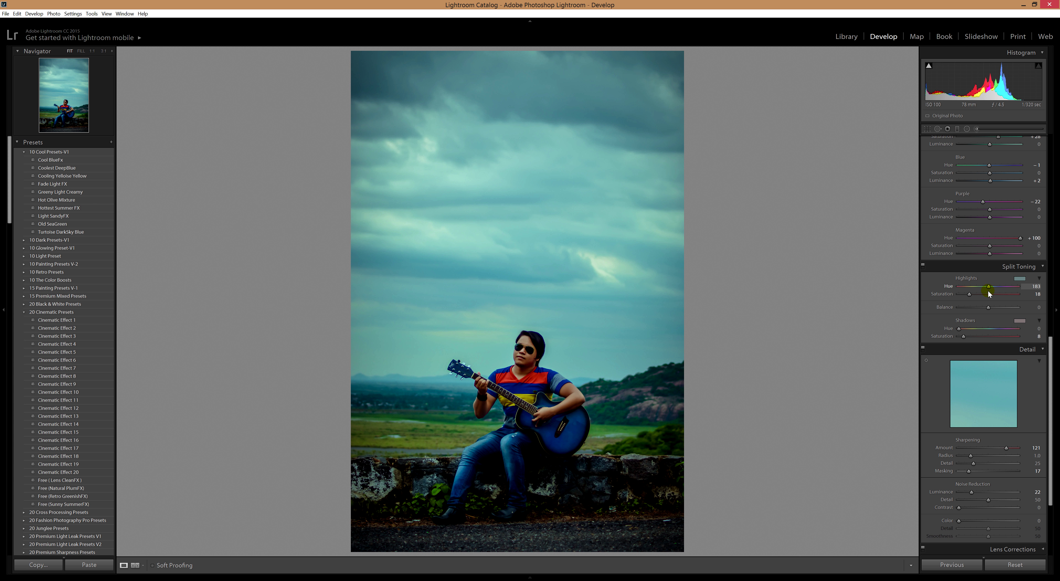
mouse_move(988, 291)
mouse_down()
mouse_move(967, 296)
mouse_move(973, 329)
mouse_move(991, 334)
mouse_up()
scroll(1001, 248, up, 4)
Step: Lower saturation to -25, set vibrance +40, and deepen tone-curve Shadows to -73
scroll(1001, 267, up, 4)
scroll(1000, 290, up, 4)
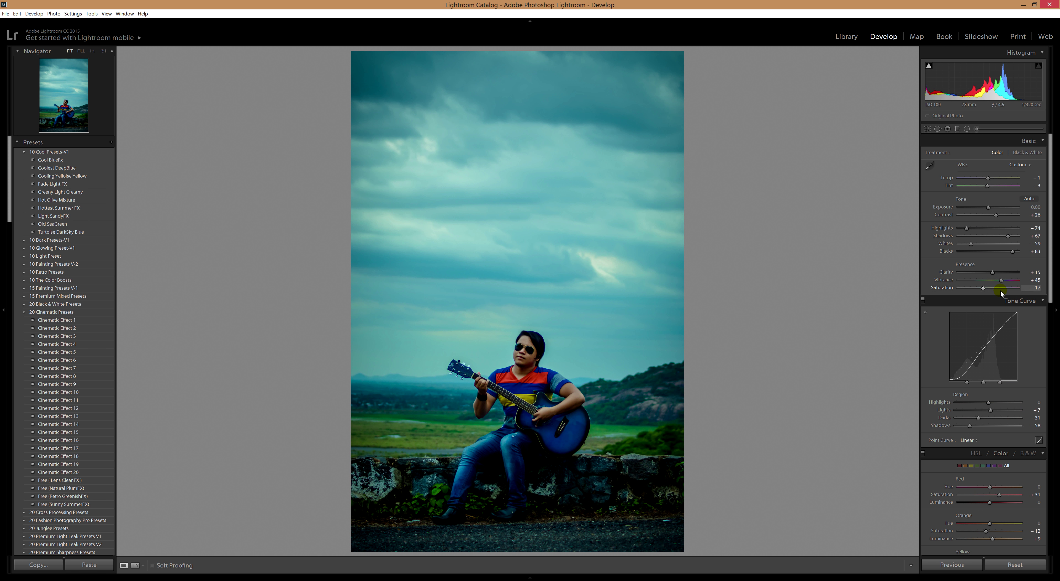
drag(981, 288, 979, 290)
click(1027, 279)
text(40)
key(Return)
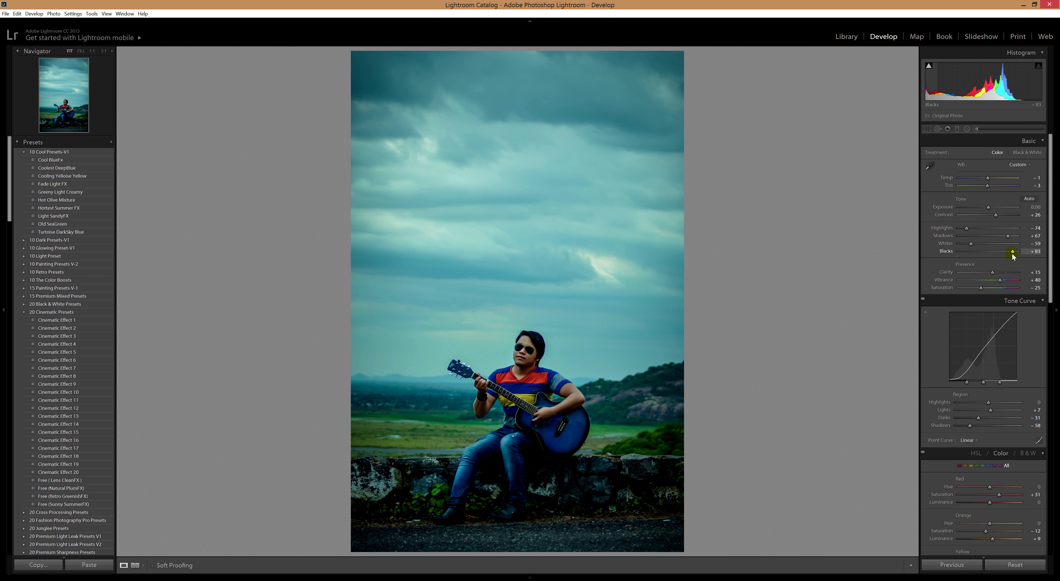
drag(969, 425, 960, 425)
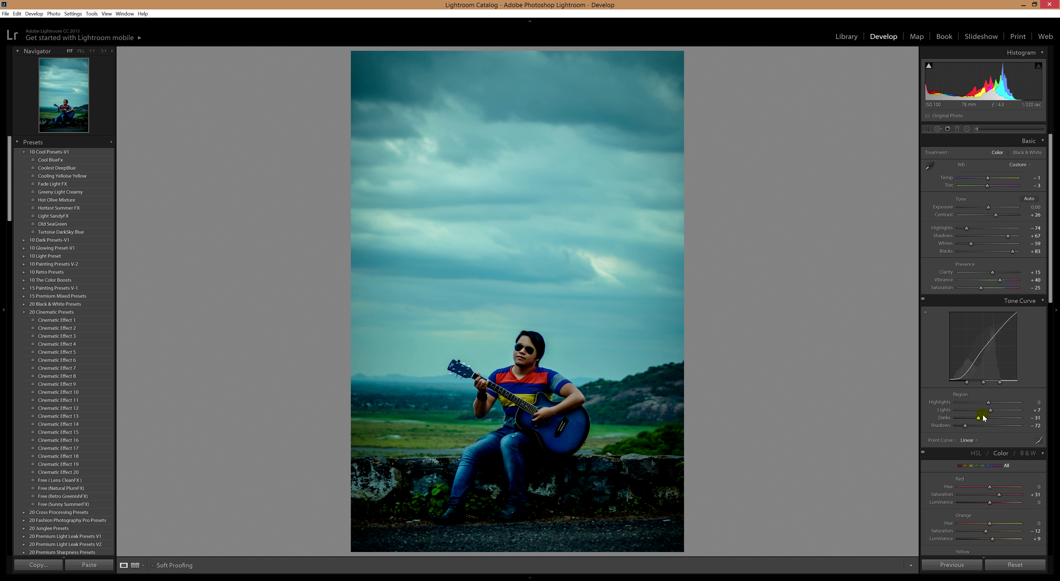
drag(965, 426, 966, 429)
Step: Set blue saturation -22 and luminance +7, then adjust the greens and brighten the yellows
scroll(986, 341, down, 4)
scroll(985, 341, down, 2)
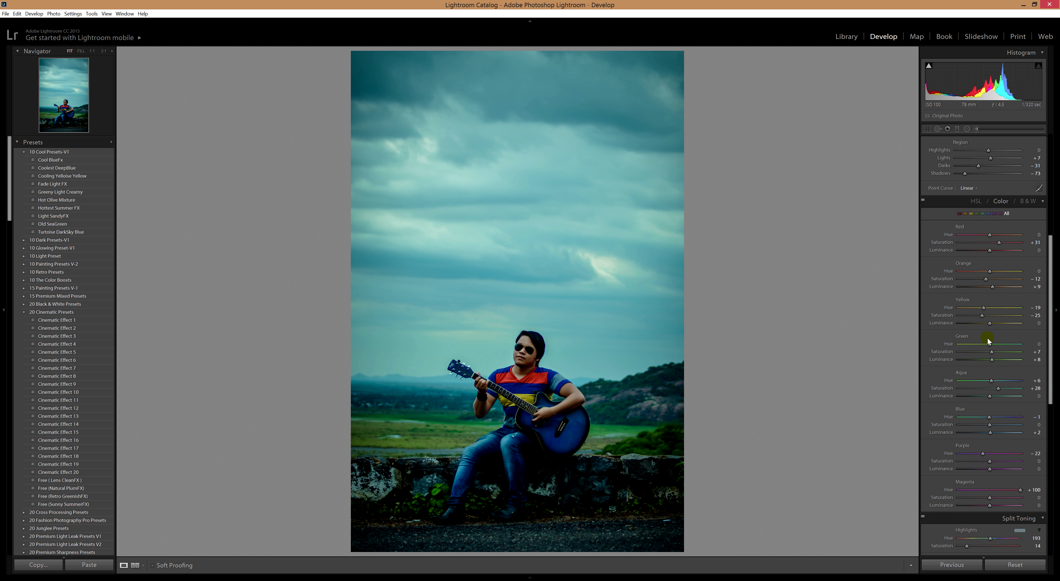
drag(989, 424, 983, 427)
drag(990, 432, 997, 433)
drag(992, 352, 997, 361)
drag(989, 323, 993, 325)
Step: Retune split-tone shadows to hue 215 with saturation 7
scroll(990, 329, down, 3)
scroll(990, 350, down, 4)
scroll(988, 366, down, 3)
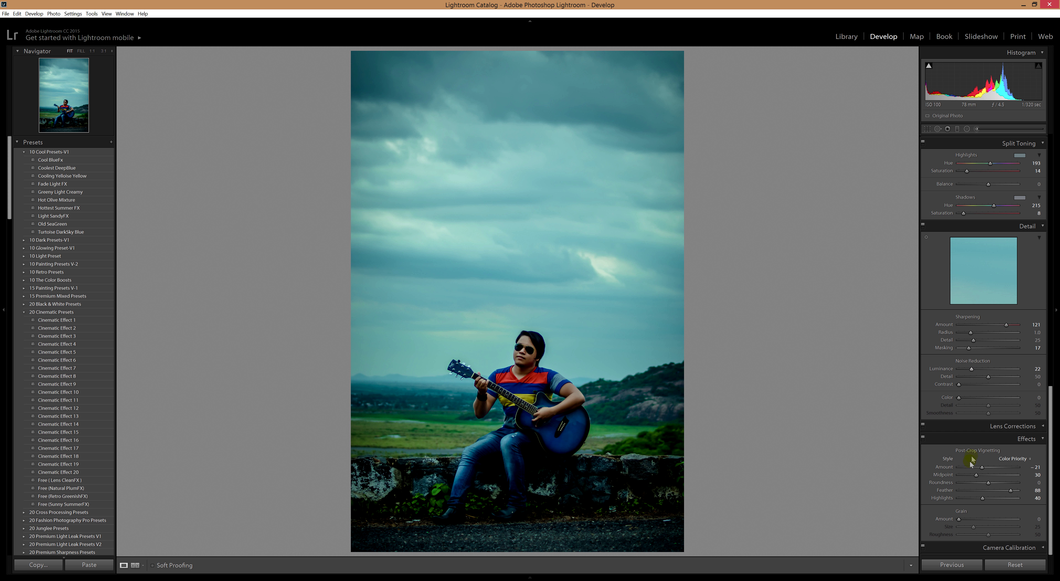
scroll(977, 388, up, 3)
scroll(976, 388, up, 2)
mouse_move(963, 381)
mouse_down()
mouse_move(973, 382)
mouse_move(962, 381)
mouse_up()
Step: Set Temp to 0 and deepen the post-crop vignette amount
scroll(998, 348, up, 10)
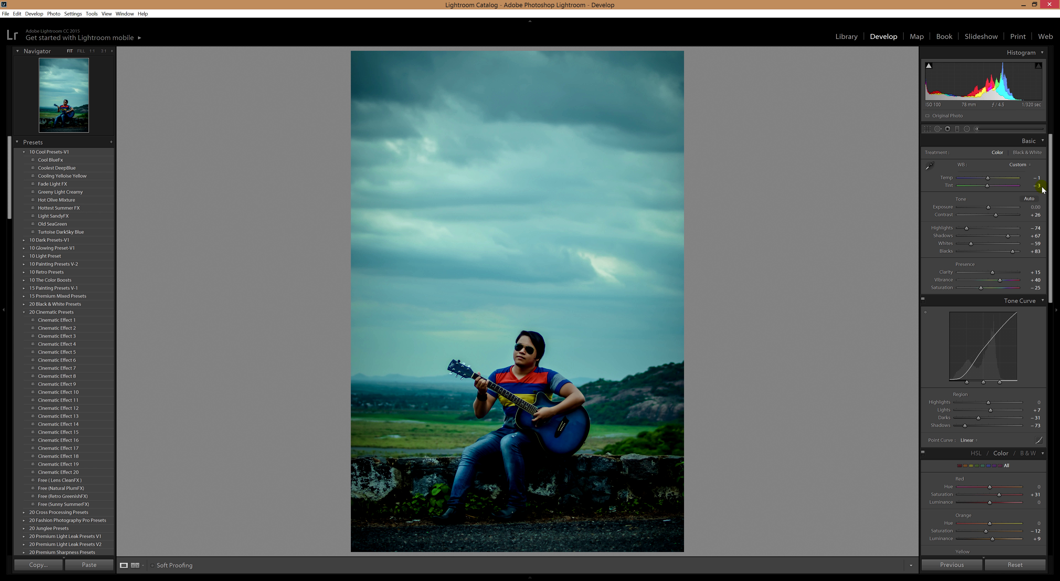
drag(988, 178, 990, 178)
scroll(1006, 370, down, 10)
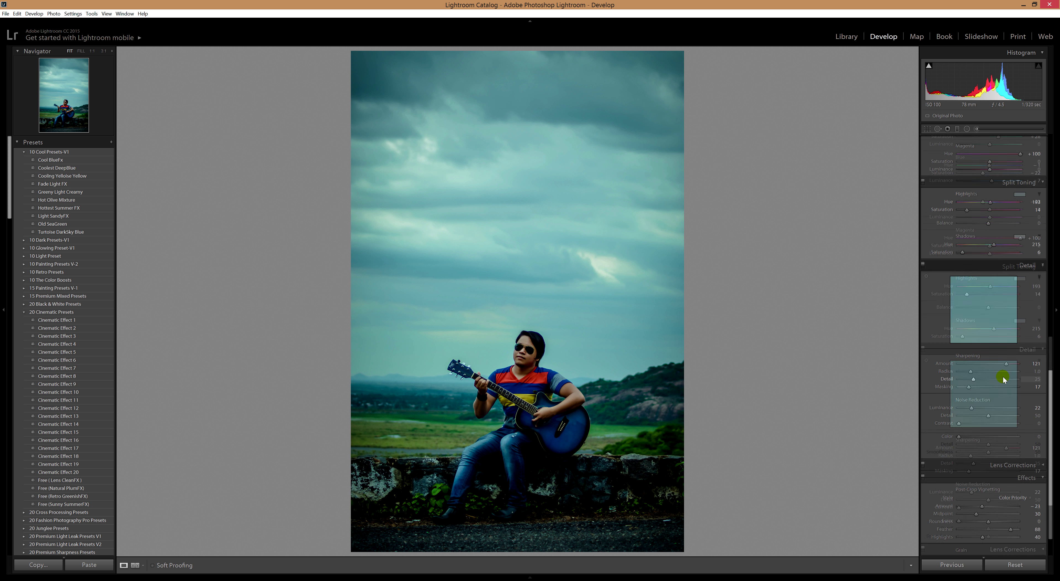
scroll(1003, 378, down, 3)
scroll(993, 390, up, 2)
scroll(989, 402, up, 2)
scroll(987, 405, down, 4)
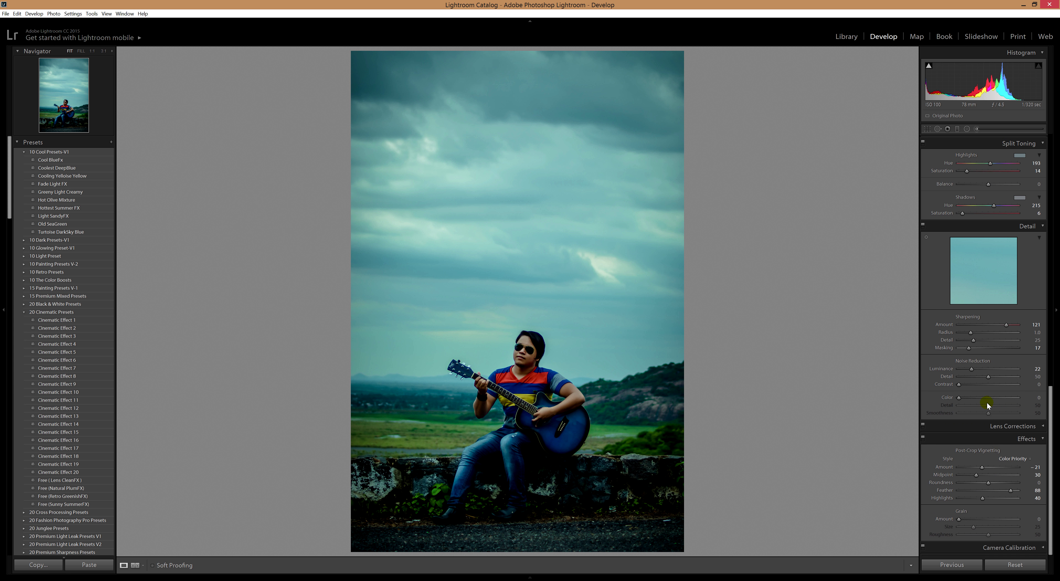
drag(982, 468, 982, 471)
Step: Try new split-tone tints, ending with shadow hue 220 and highlight hue 103
scroll(986, 440, up, 3)
scroll(985, 481, up, 2)
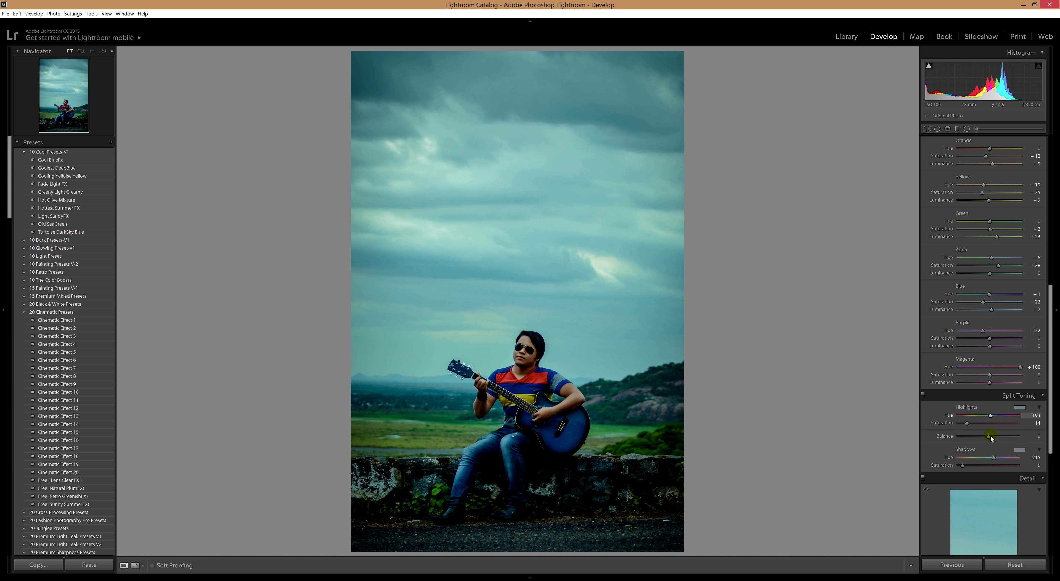
drag(993, 460, 985, 460)
drag(985, 460, 971, 460)
mouse_move(978, 461)
mouse_down()
mouse_move(963, 459)
mouse_move(972, 460)
mouse_up()
drag(976, 459, 991, 457)
drag(991, 418, 973, 416)
drag(972, 418, 978, 415)
Step: Show the Before/After comparison, undo the highlight hue change, and set highlight hue 199
click(135, 565)
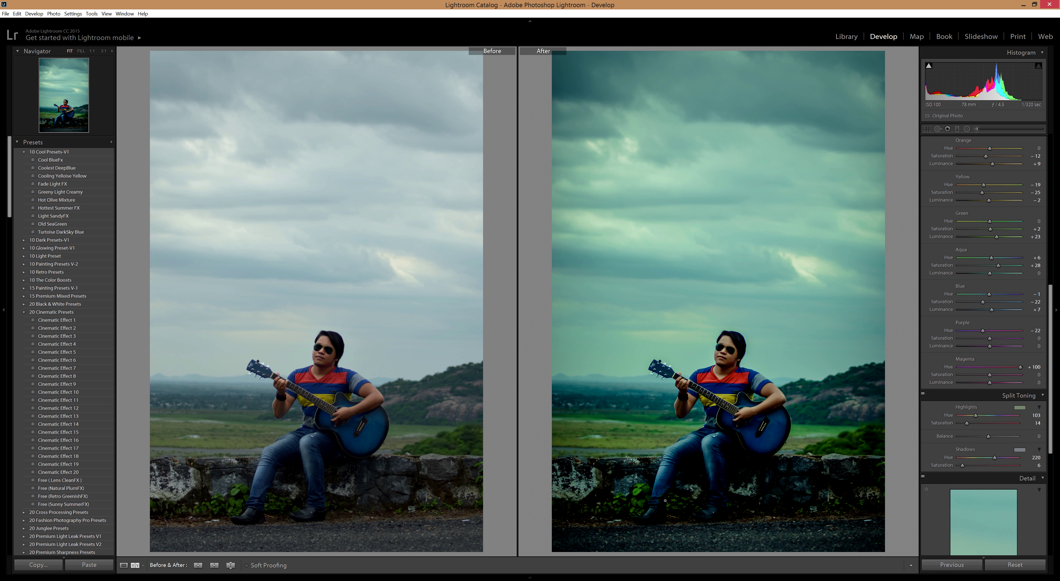
key(ctrl+z)
drag(990, 415, 992, 416)
Step: Warm the split-tone shadows to hue 34 with saturation 20
drag(994, 458, 985, 462)
drag(980, 462, 970, 464)
drag(962, 465, 965, 467)
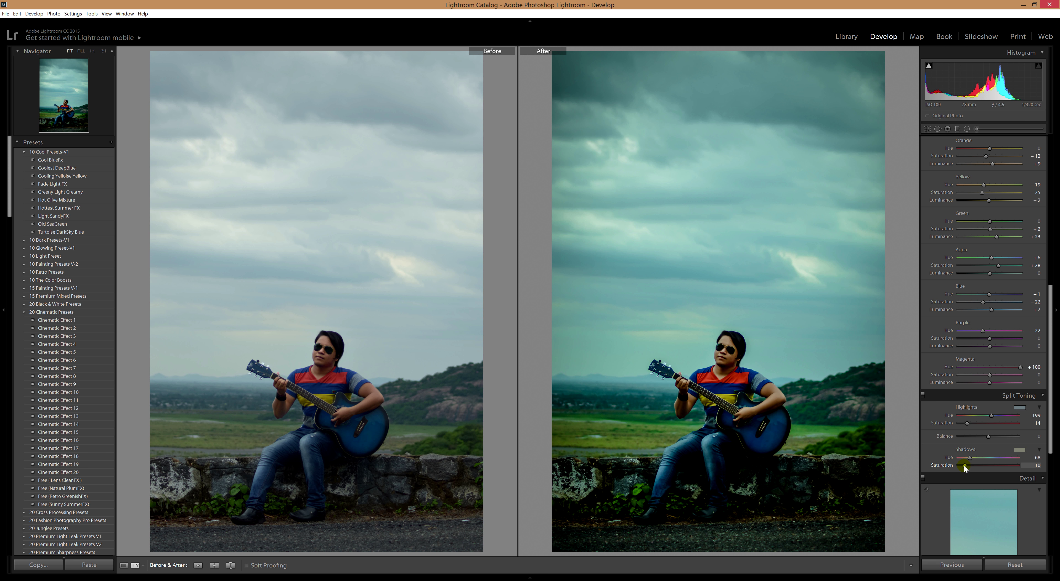
mouse_move(966, 467)
mouse_down()
mouse_move(991, 458)
mouse_move(965, 460)
mouse_up()
click(970, 465)
drag(970, 465, 964, 460)
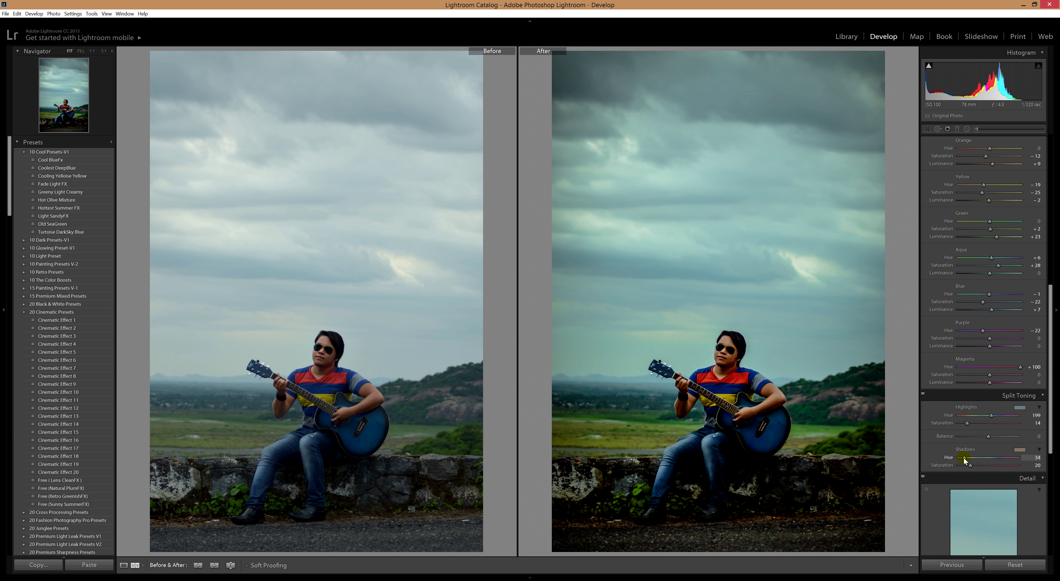
Step: Try greener, bluer and reddish split-toning hues, then undo the experiments
drag(966, 459, 985, 461)
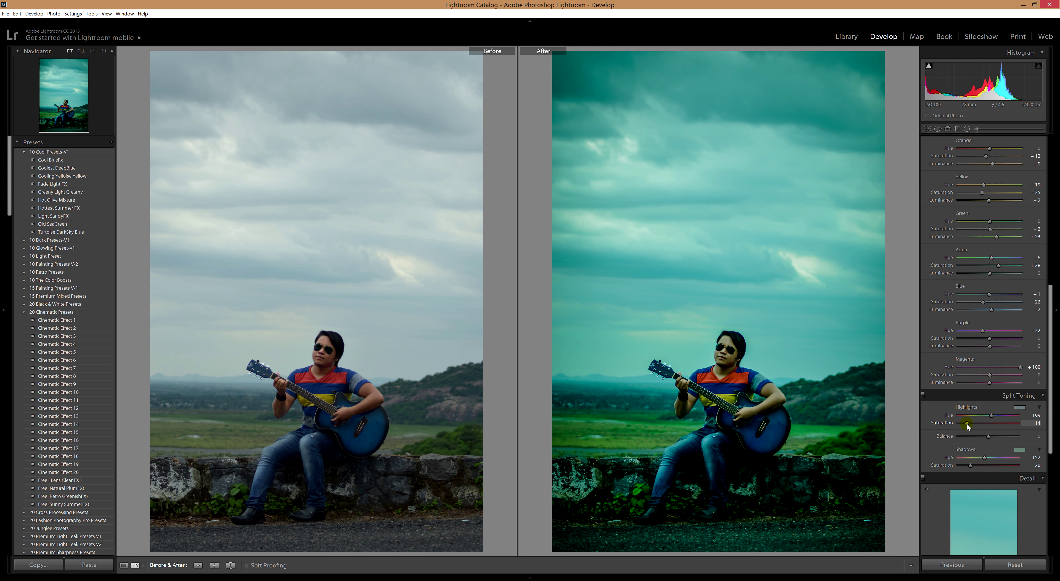
drag(984, 458, 991, 459)
mouse_move(992, 415)
mouse_down()
mouse_move(961, 416)
mouse_move(992, 419)
mouse_up()
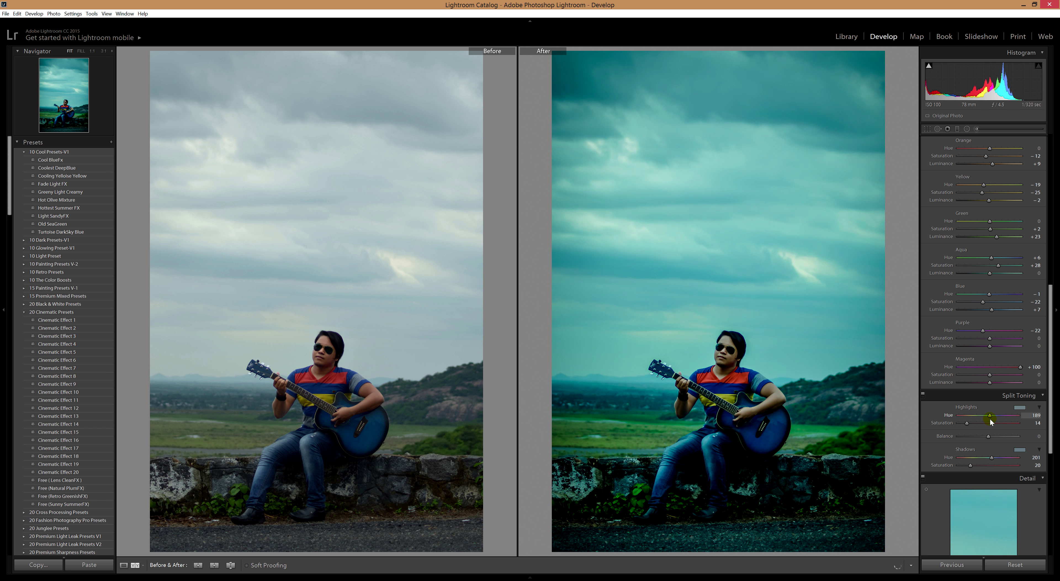
drag(992, 419, 973, 422)
key(ctrl+z)
key(ctrl+z)
key(ctrl+z)
key(ctrl+z)
key(ctrl+z)
key(ctrl+z)
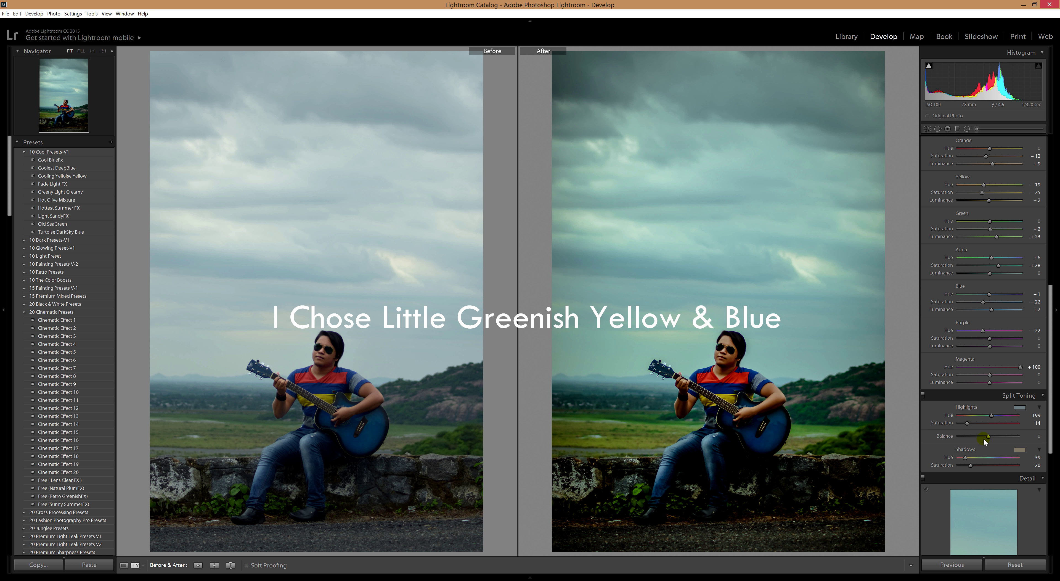
Step: Set shadow tint saturation to 12 and highlights to hue 206, saturation 19
click(1038, 465)
text(12)
key(Return)
drag(991, 417, 973, 425)
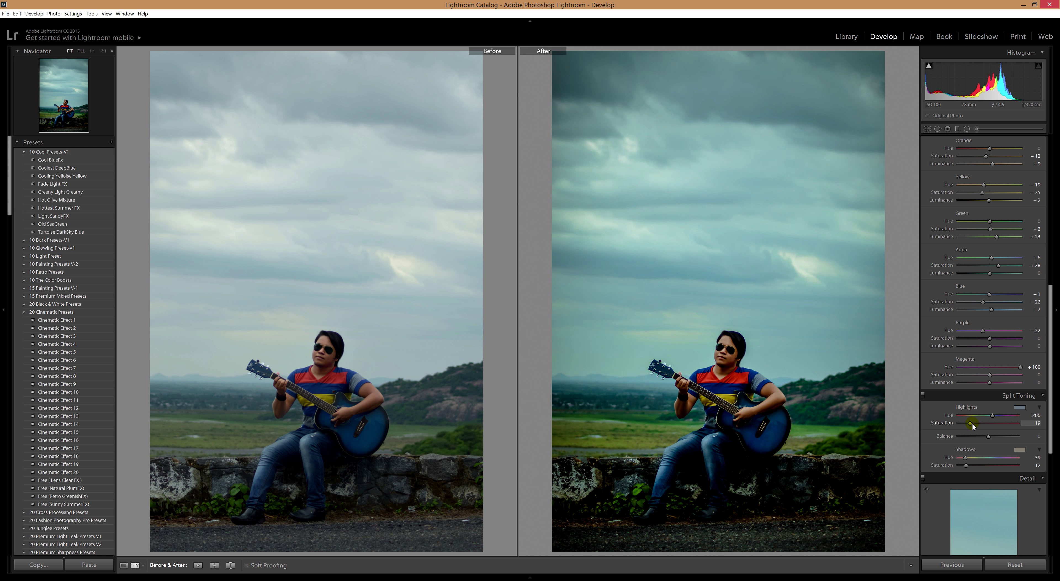
scroll(1011, 333, up, 10)
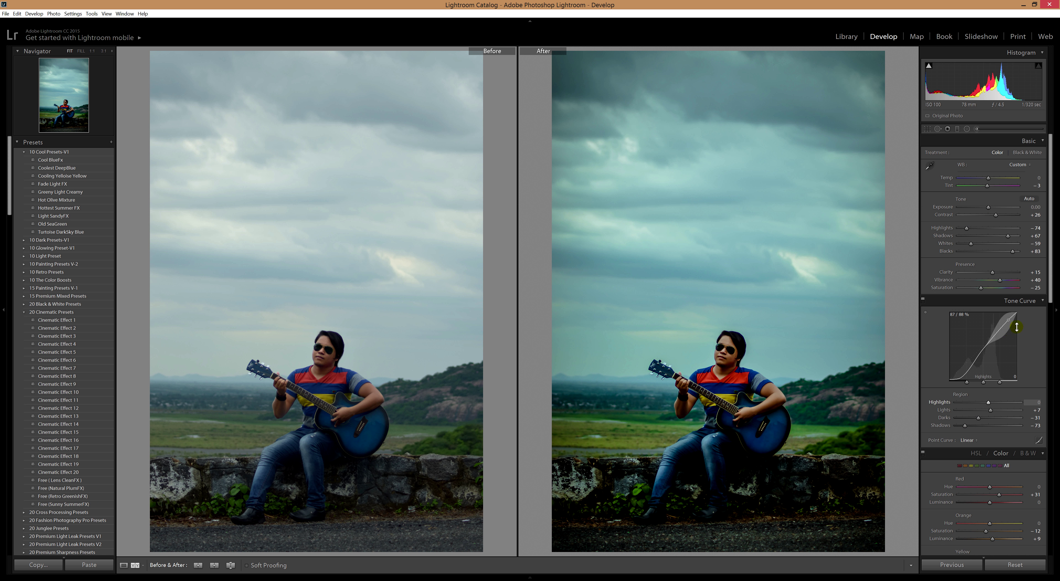
Step: Set white balance temperature to −2 and return to Loupe View
click(1035, 177)
text(-2)
key(Return)
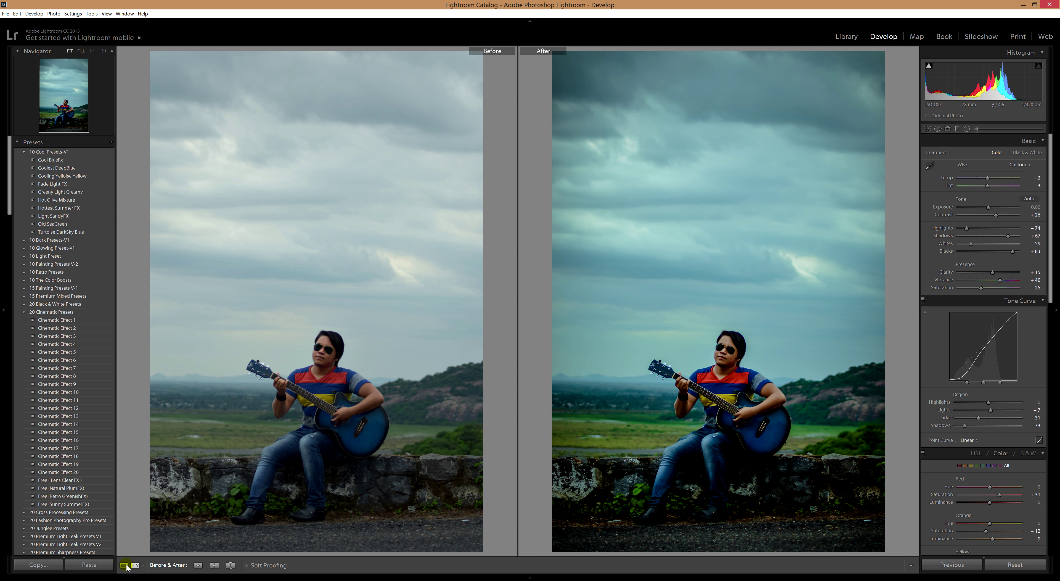
click(124, 566)
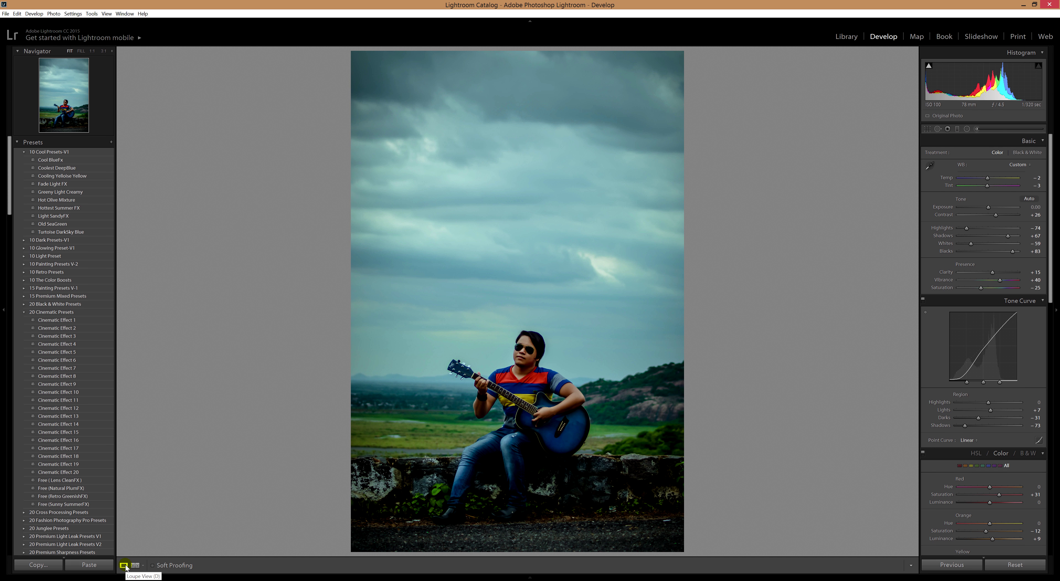
Step: Lower shadow split-toning saturation to 10, comparing before and after
scroll(1012, 399, down, 5)
scroll(1016, 384, down, 5)
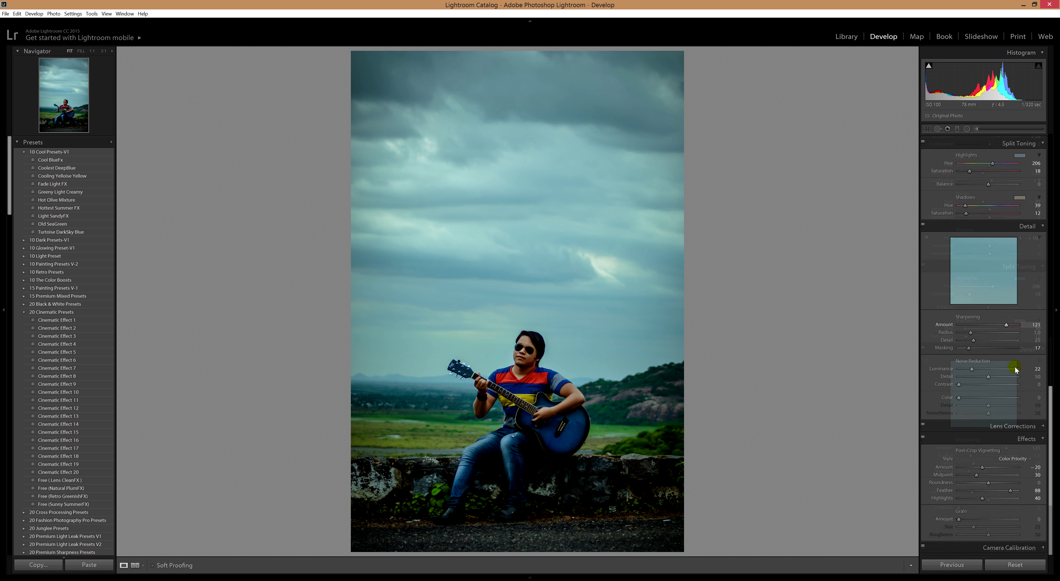
scroll(1015, 369, up, 3)
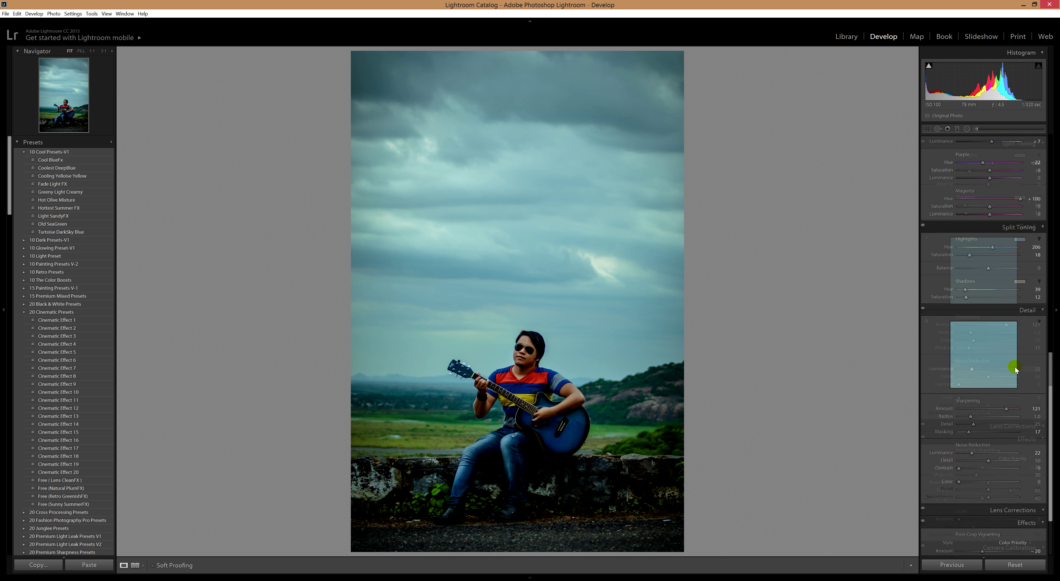
scroll(1015, 369, up, 3)
key(Down)
key(Down)
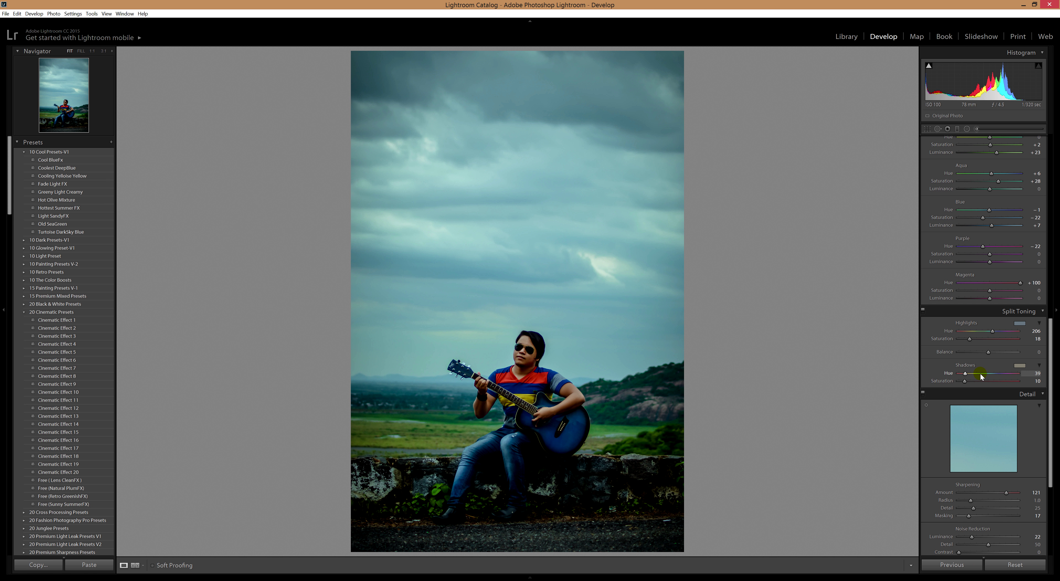
click(135, 565)
click(124, 566)
Step: Set HSL orange luminance to +12
scroll(1034, 313, up, 4)
click(1037, 247)
text(12)
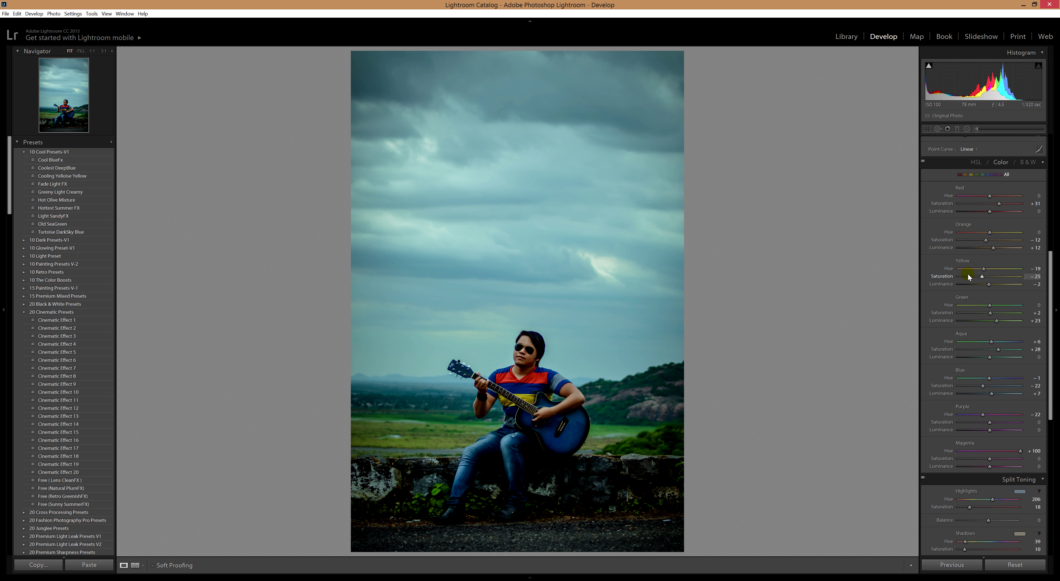